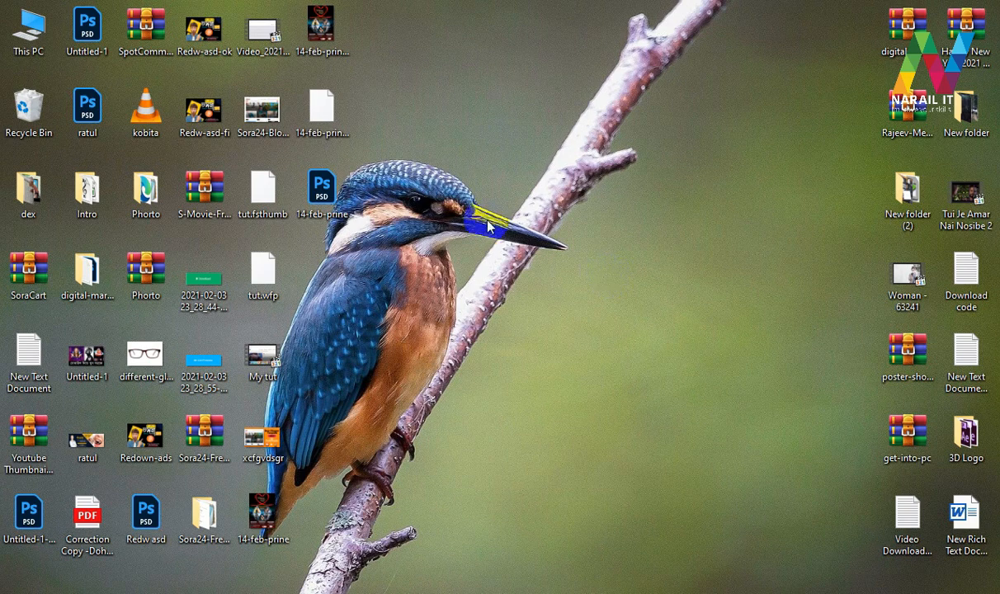
- Import the video "Tui Je Amar Nai Nosibe 2" from the Desktop and place it at the start of video track 1
right_click(482, 195)
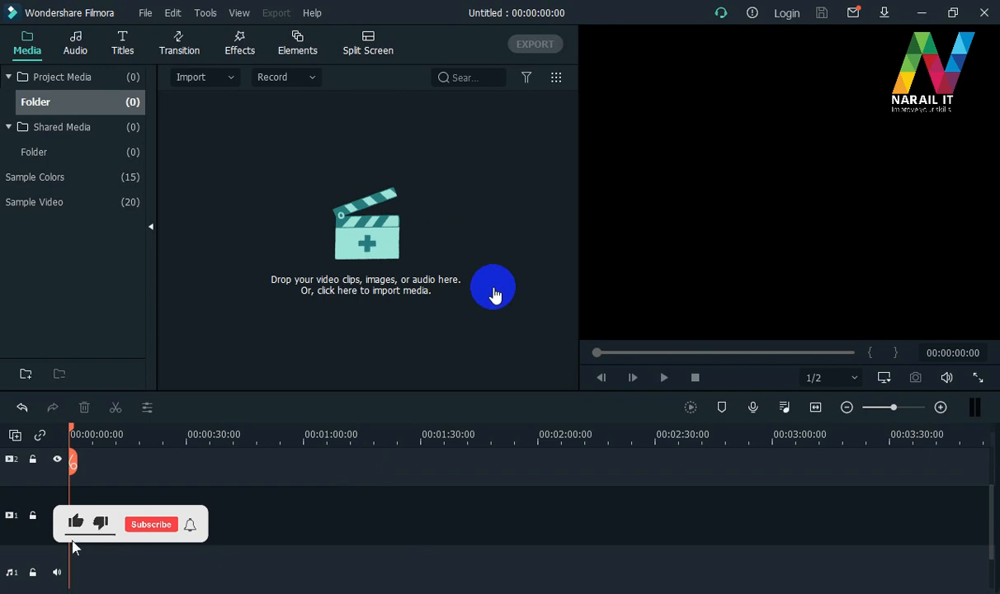
click(367, 245)
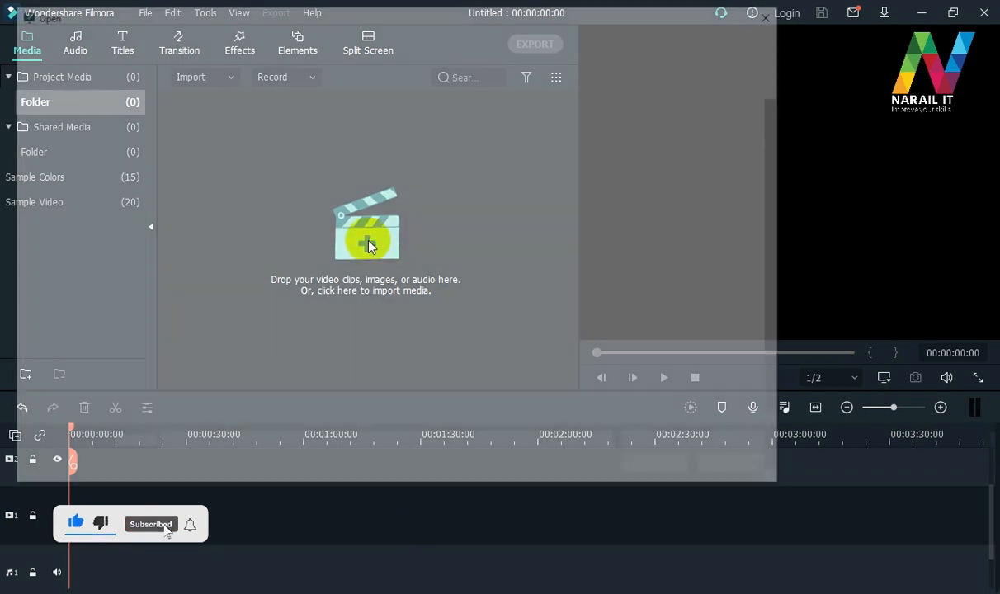
scroll(375, 240, down, 2)
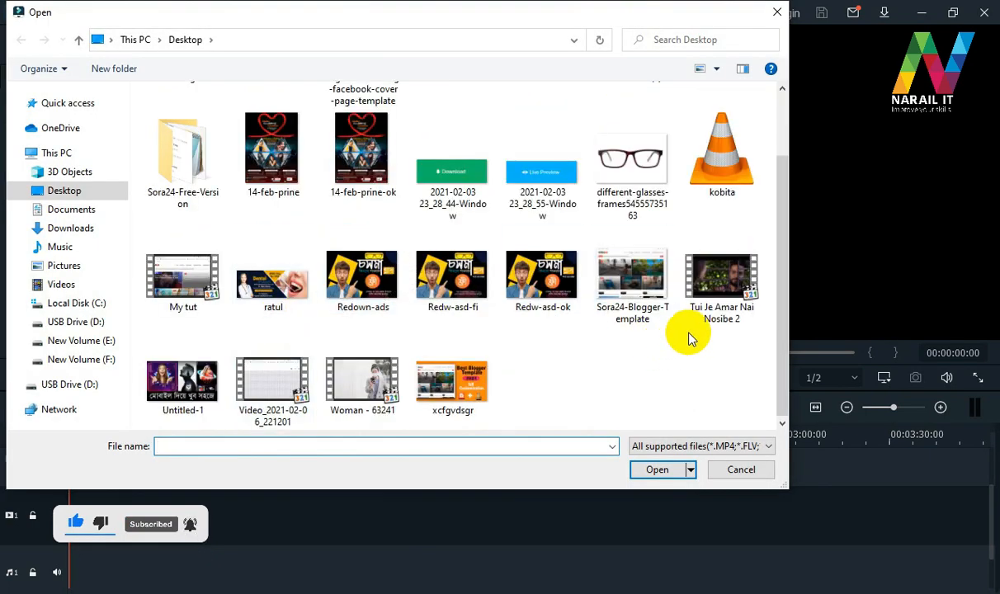
click(716, 281)
click(656, 469)
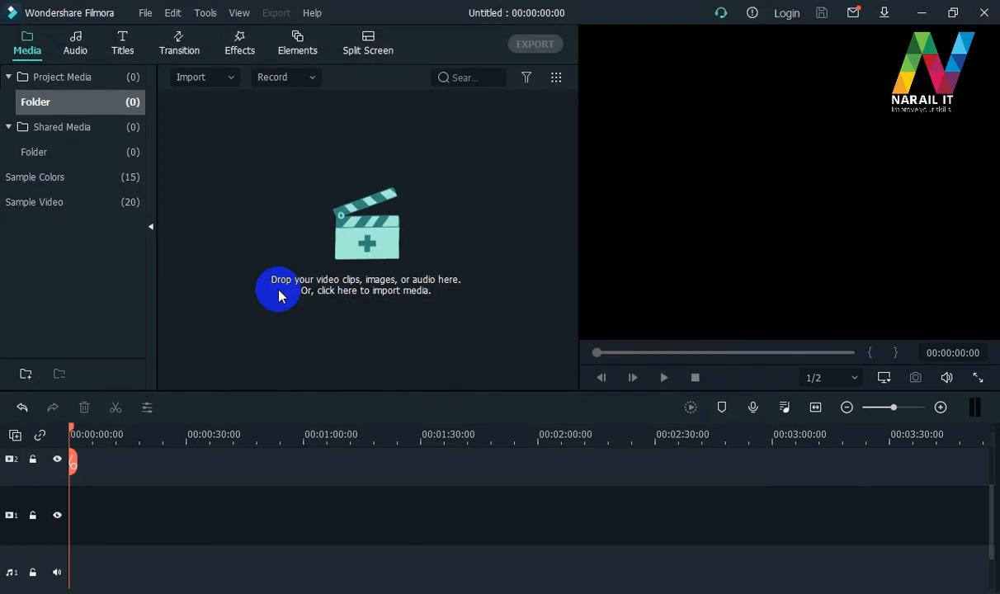
drag(212, 135, 70, 528)
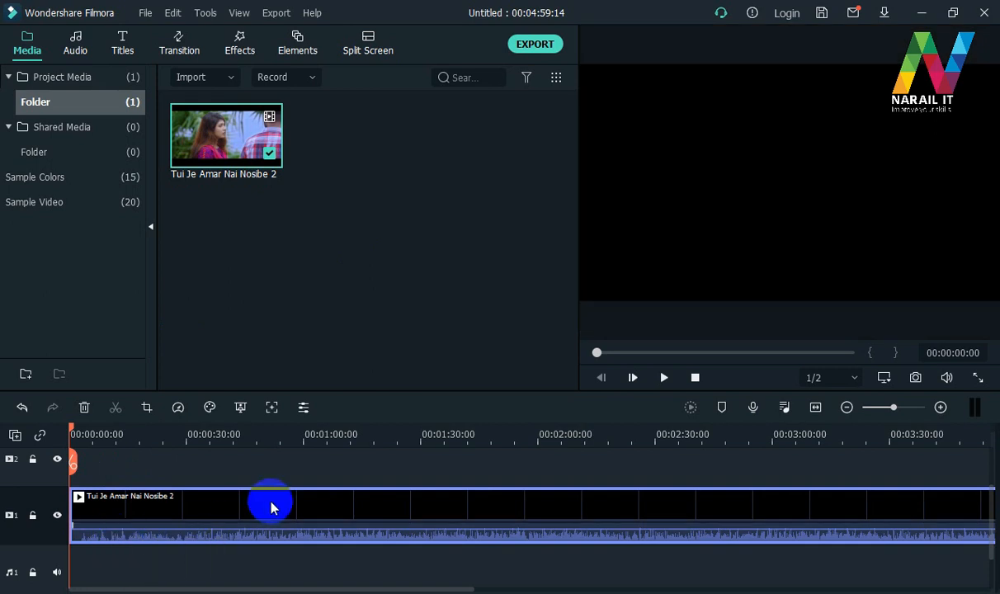
- Split the video clip at 00:02:06:05 and delete the part after the cut
drag(67, 424, 561, 462)
click(561, 462)
click(609, 520)
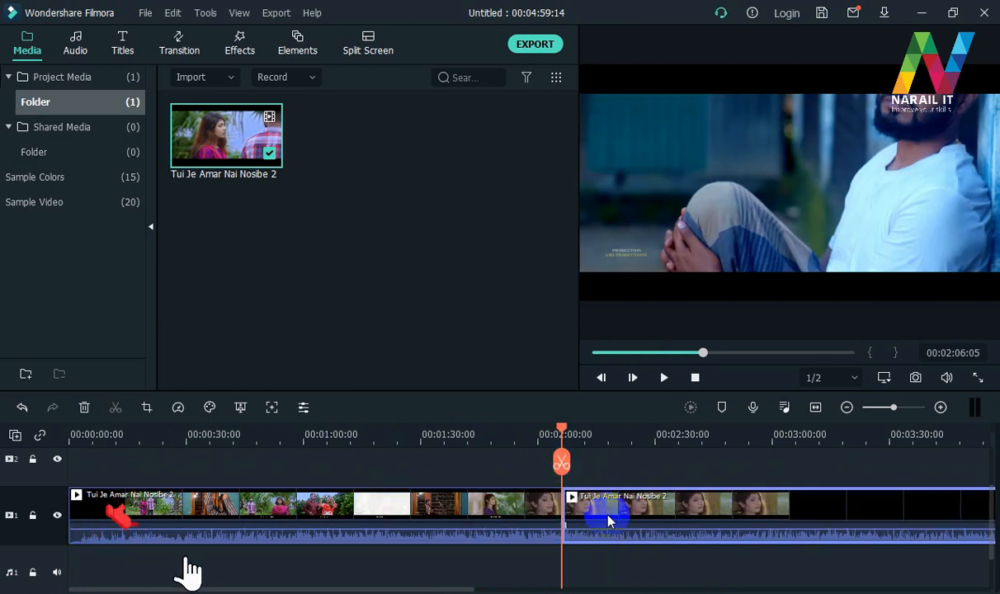
key(Delete)
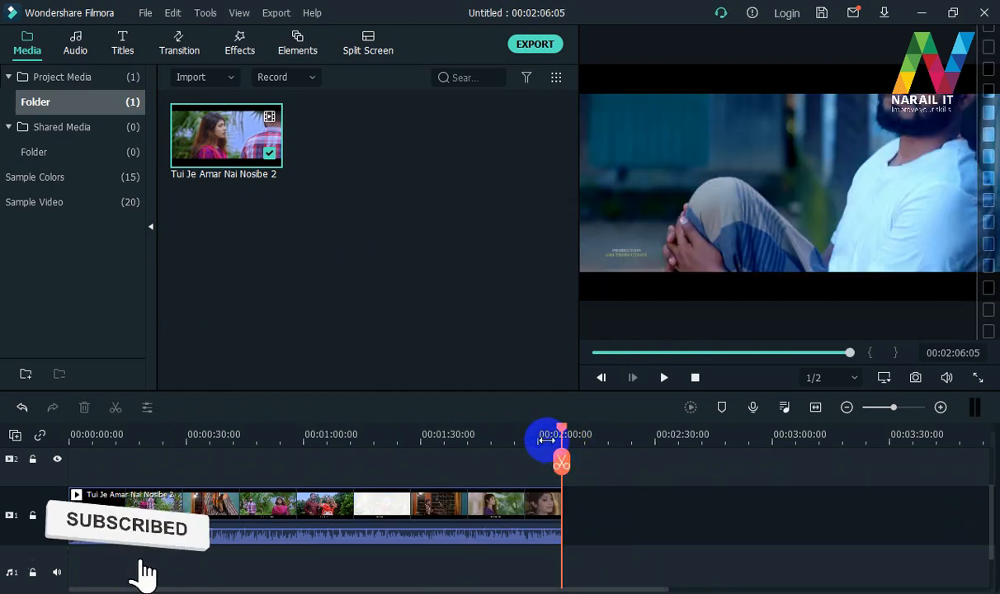
- Mute the audio of the remaining video clip on track 1
drag(560, 425, 342, 459)
right_click(374, 513)
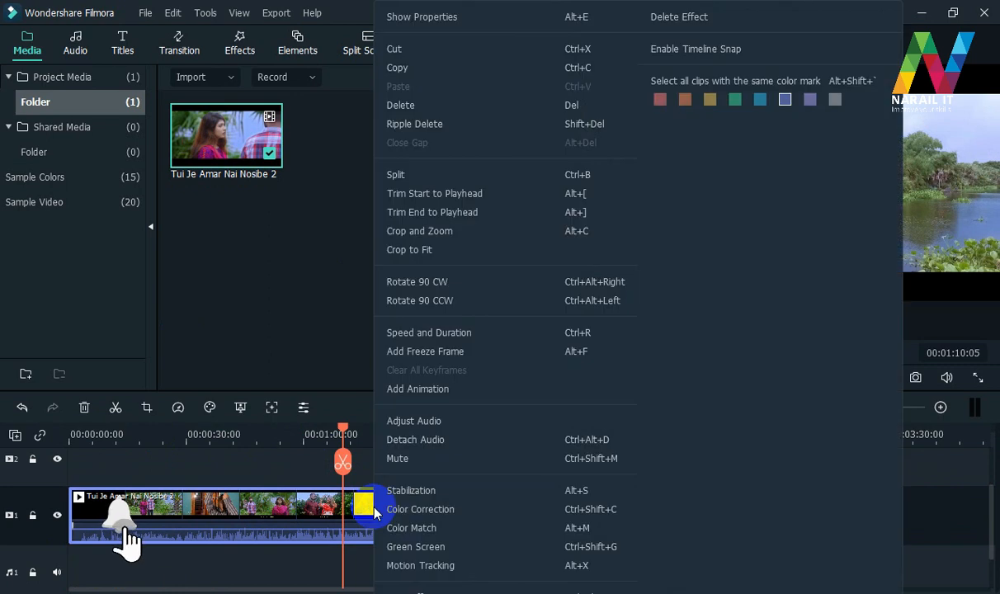
click(413, 462)
drag(346, 438, 176, 469)
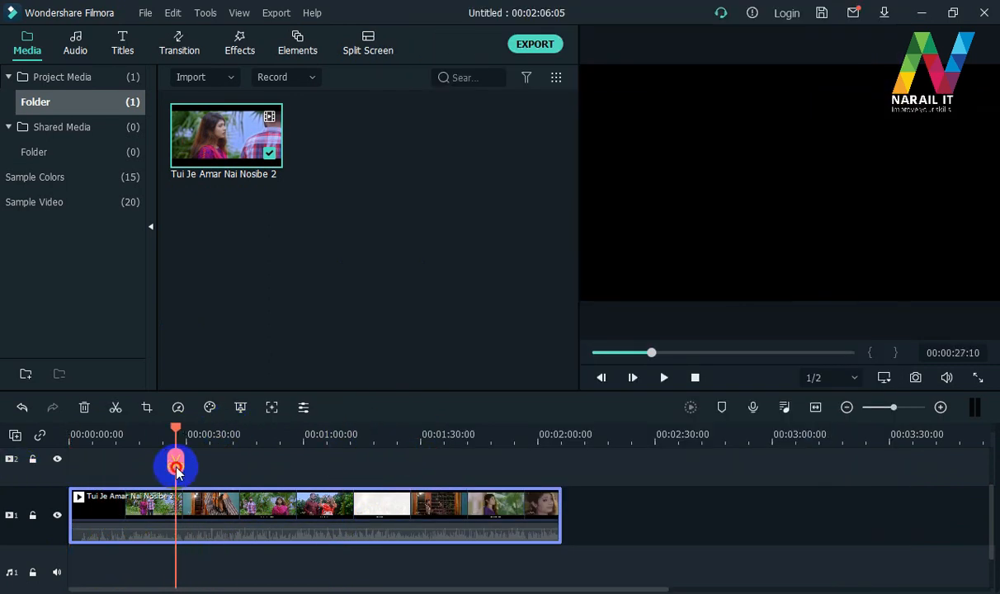
- Add the Subtitle 12 title at the start of video track 2 and extend it to the end of the video clip
click(123, 51)
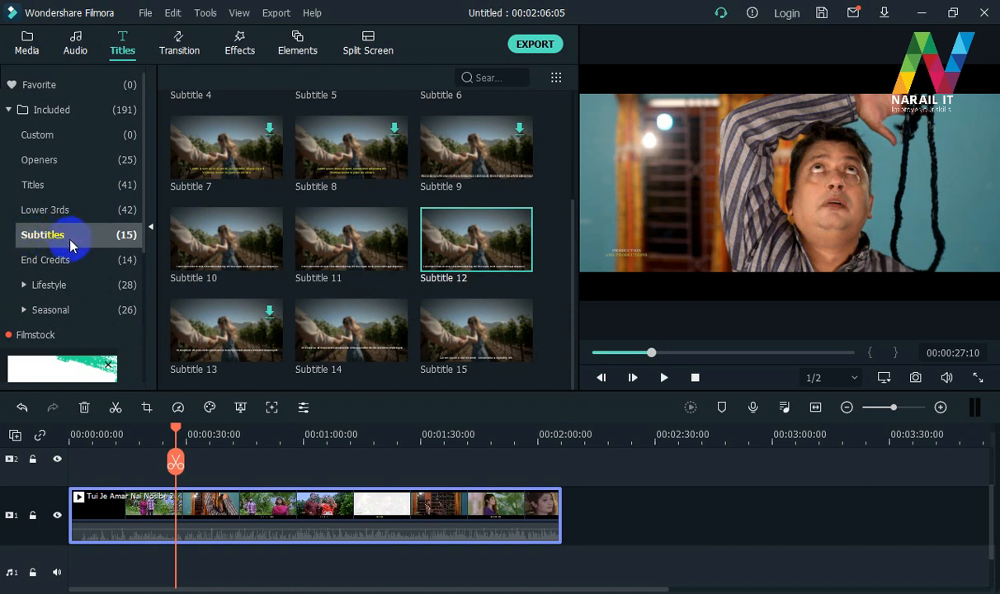
mouse_move(466, 221)
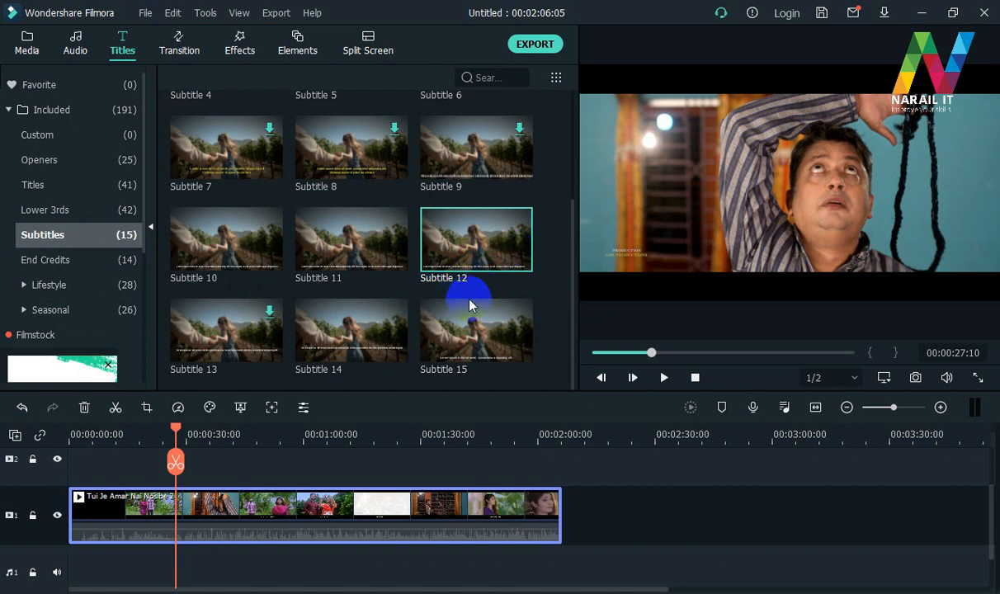
drag(462, 256, 75, 476)
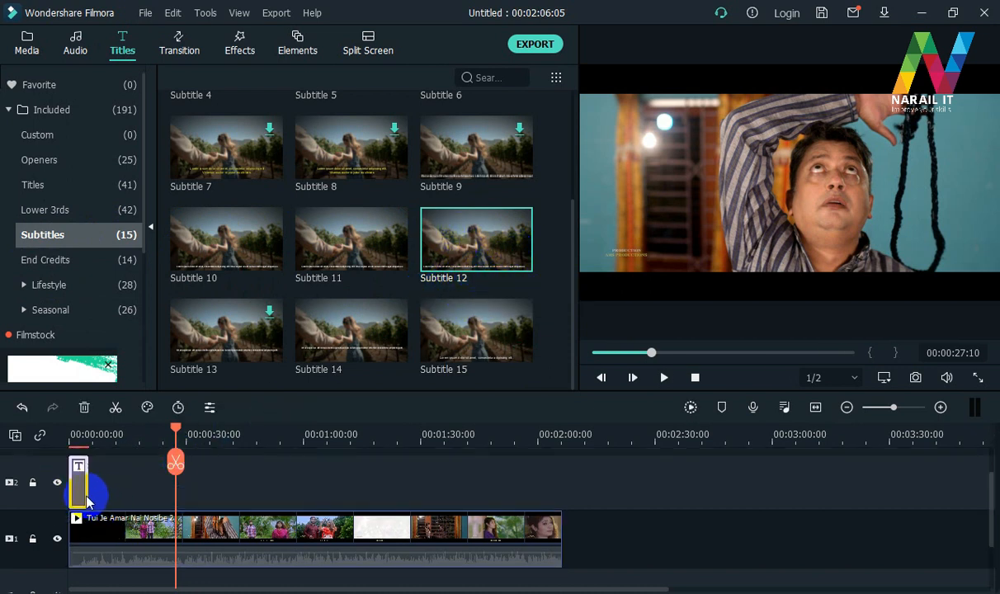
drag(91, 499, 564, 501)
- Open the Subtitle 12 title for editing at 00:00:30:10 and clear the upper line of placeholder text
mouse_move(176, 443)
mouse_down()
mouse_move(174, 429)
mouse_move(50, 430)
mouse_move(188, 434)
mouse_up()
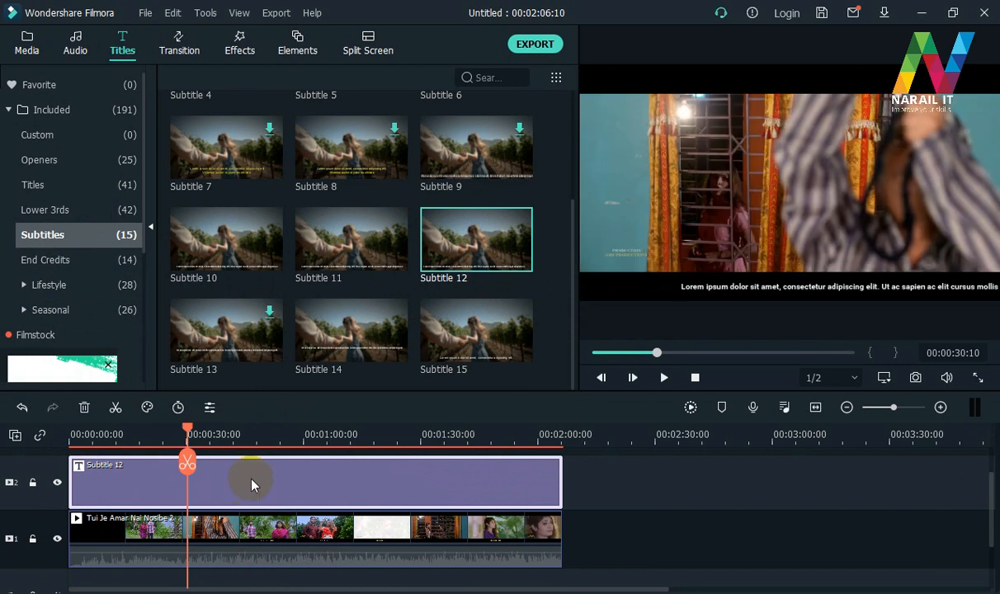
double_click(252, 484)
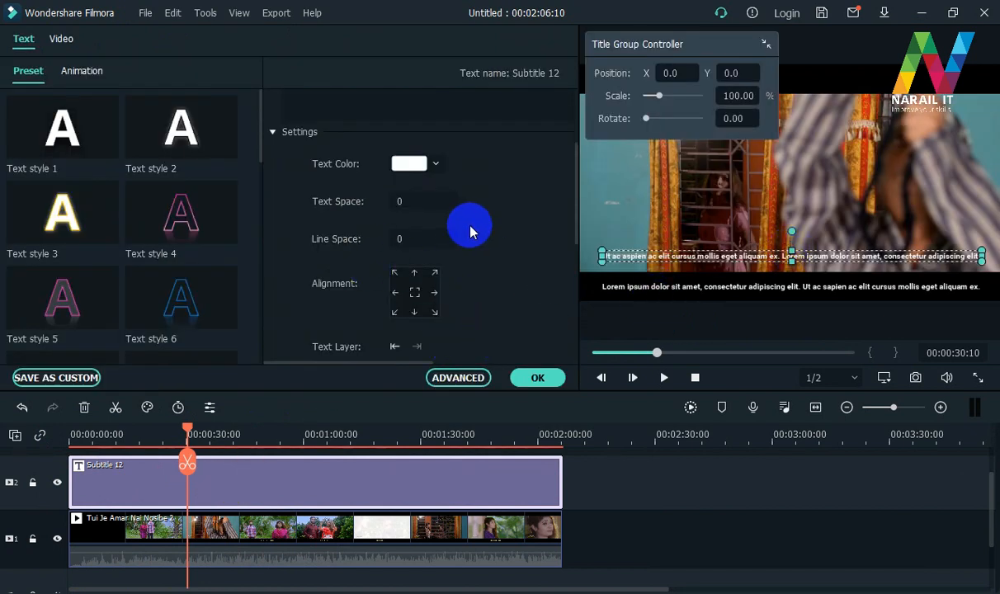
scroll(464, 239, up, 3)
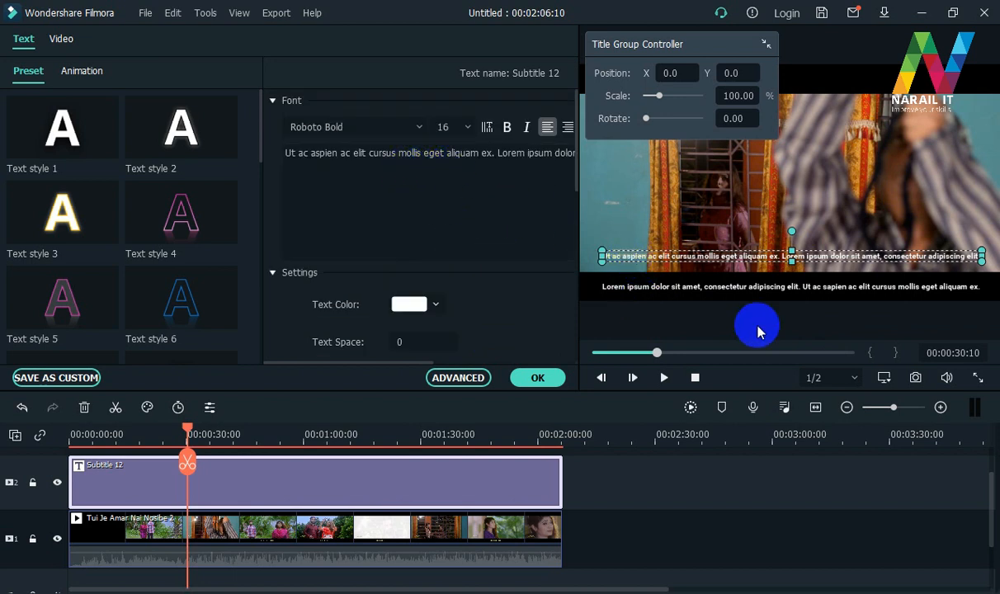
click(463, 157)
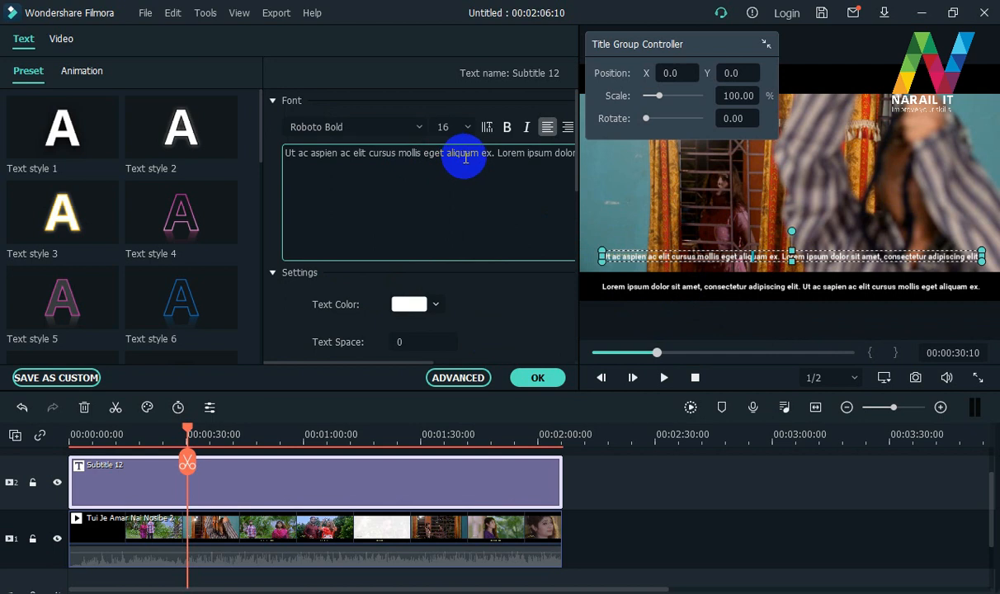
triple_click(466, 159)
key(BackSpace)
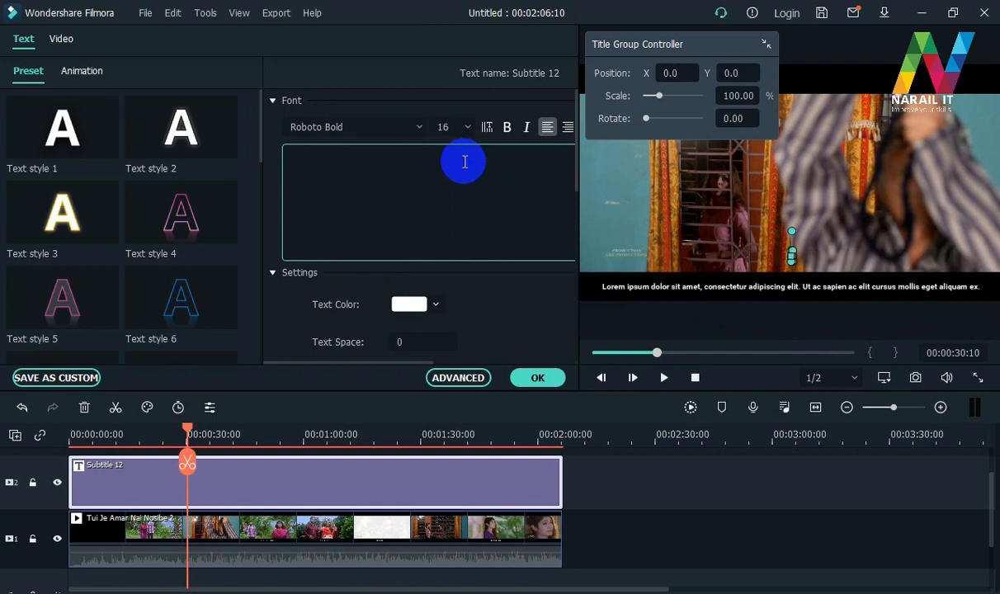
- Select the lower subtitle line, switch to the browser and copy the first body paragraph of the Prothom Alo news article
click(637, 289)
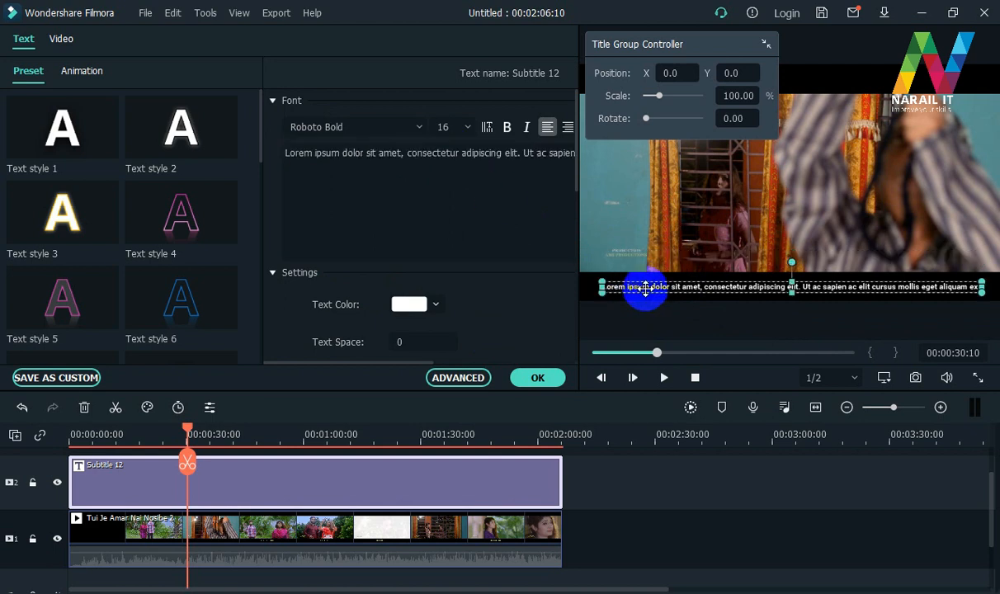
click(497, 160)
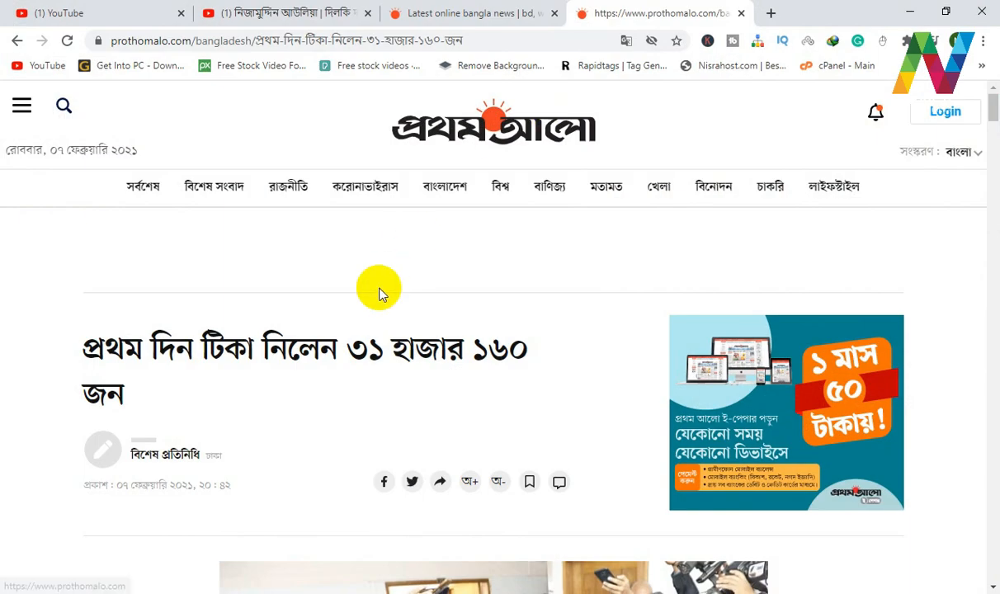
scroll(324, 320, down, 5)
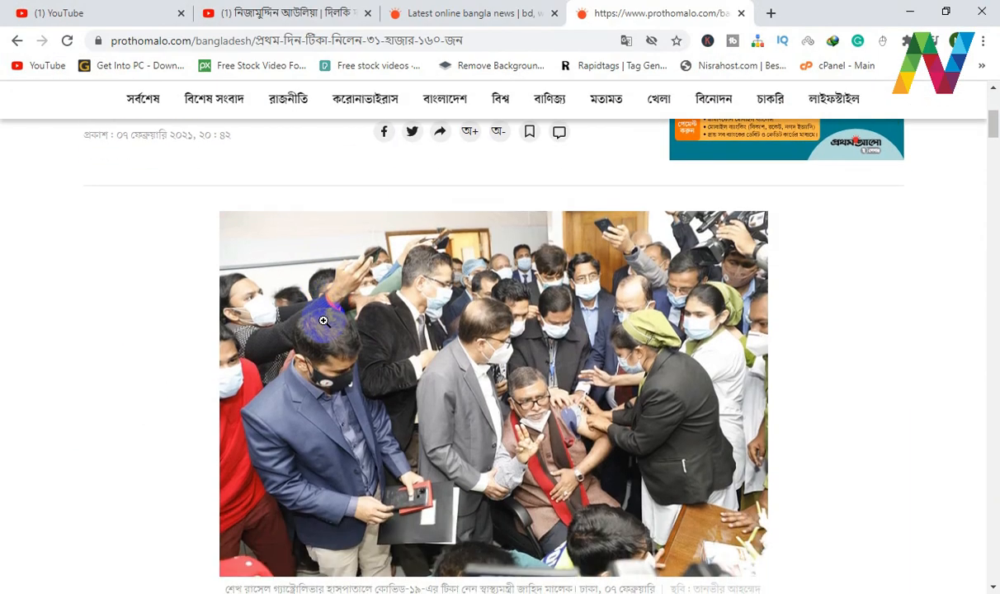
scroll(324, 320, down, 6)
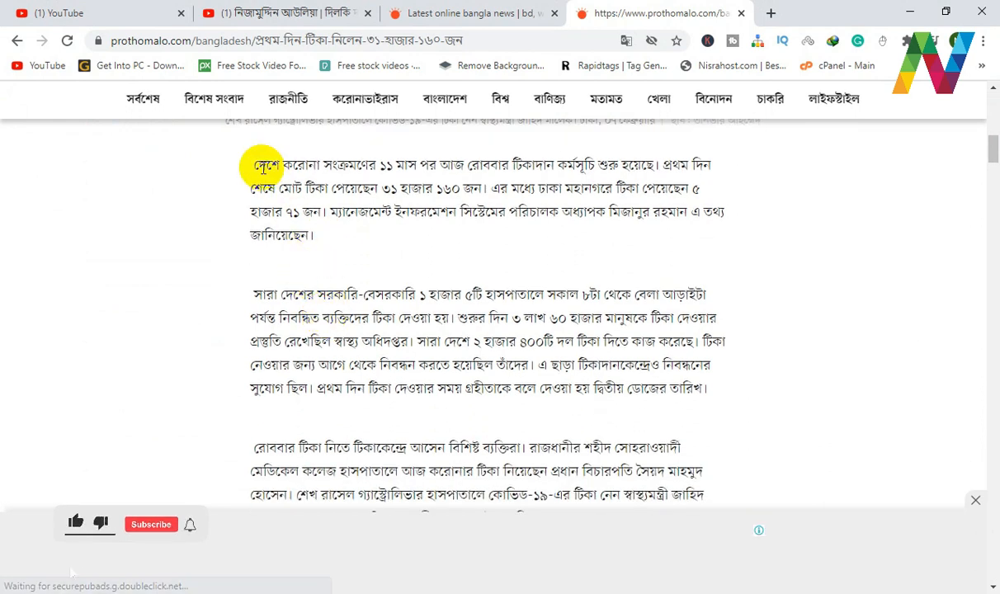
drag(262, 165, 323, 243)
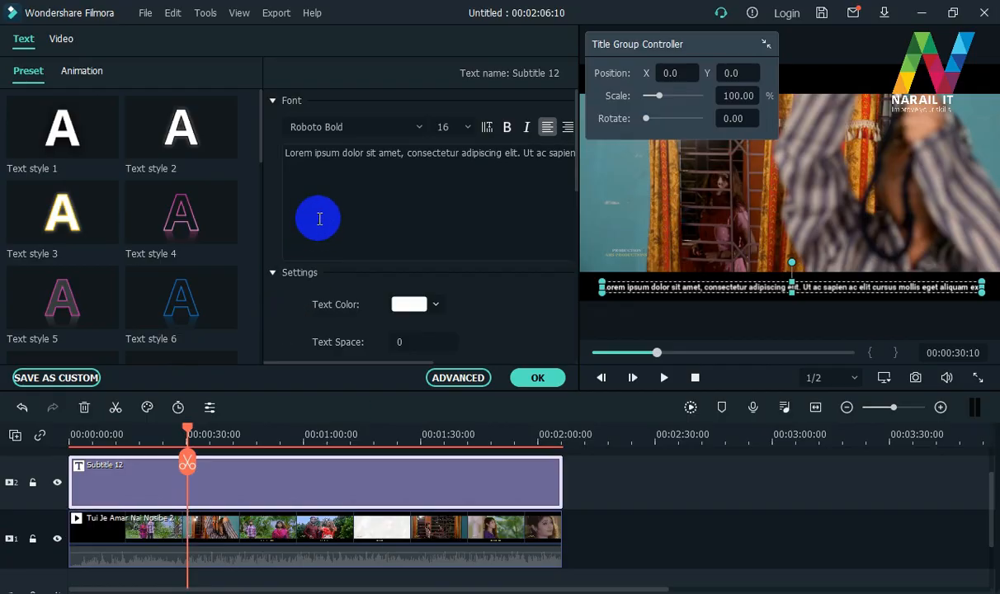
- Replace the lower subtitle line's placeholder text with the copied Bangla paragraph and apply the title edit
click(346, 153)
key(ctrl+a)
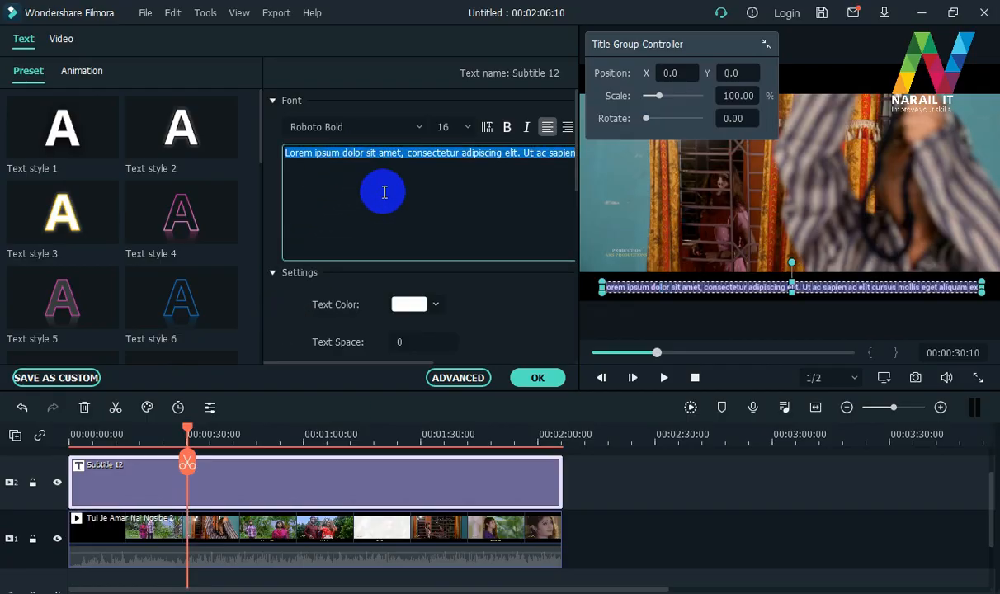
key(ctrl+v)
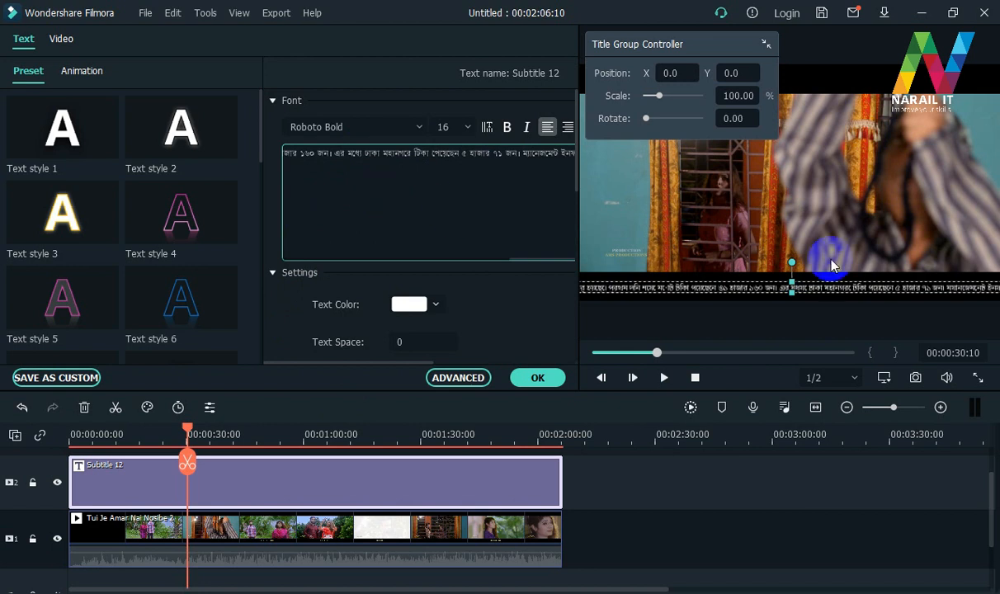
click(537, 378)
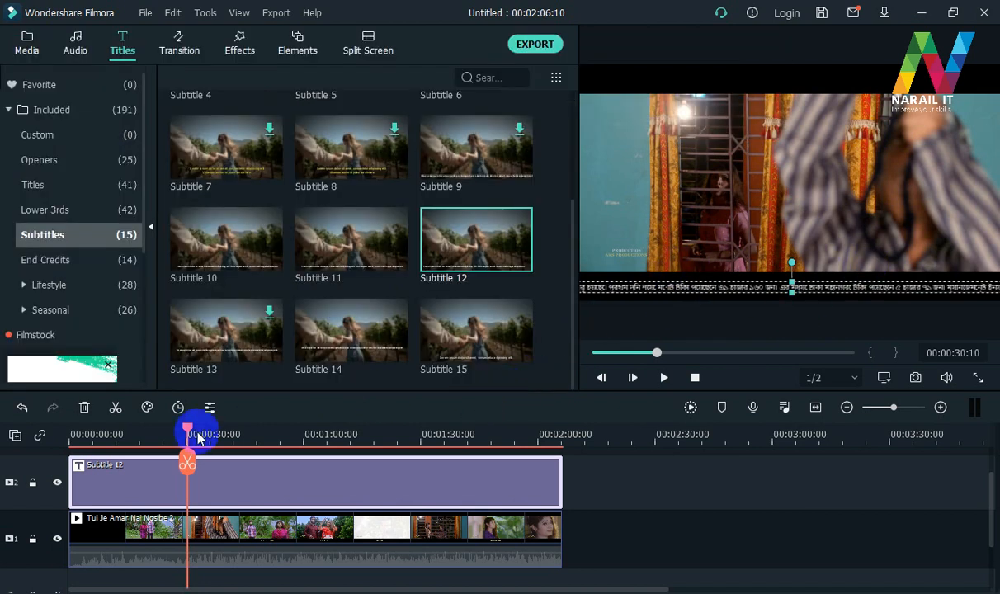
- Play the video from the beginning to preview the scrolling Bangla text
drag(191, 437, 40, 430)
key(space)
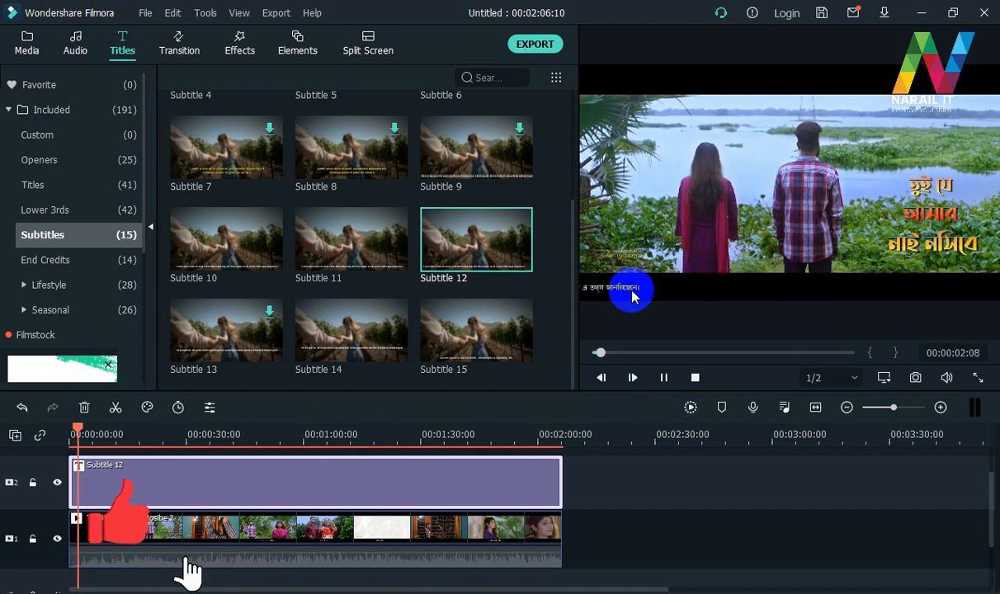
key(space)
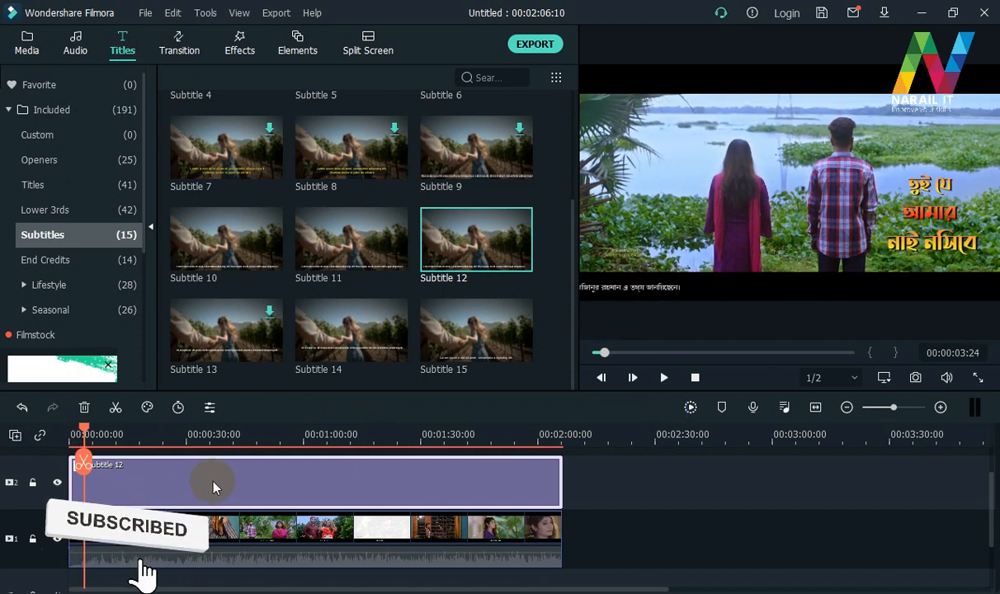
- Reopen the Subtitle 12 title, set the Bangla line's font size to 40 and apply the change
double_click(284, 473)
click(441, 171)
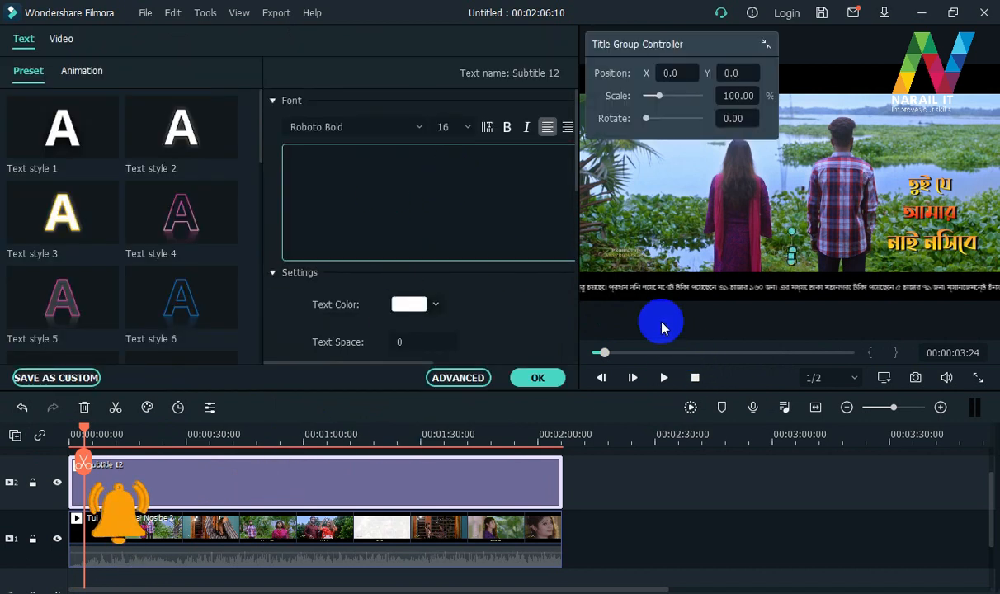
key(ctrl+v)
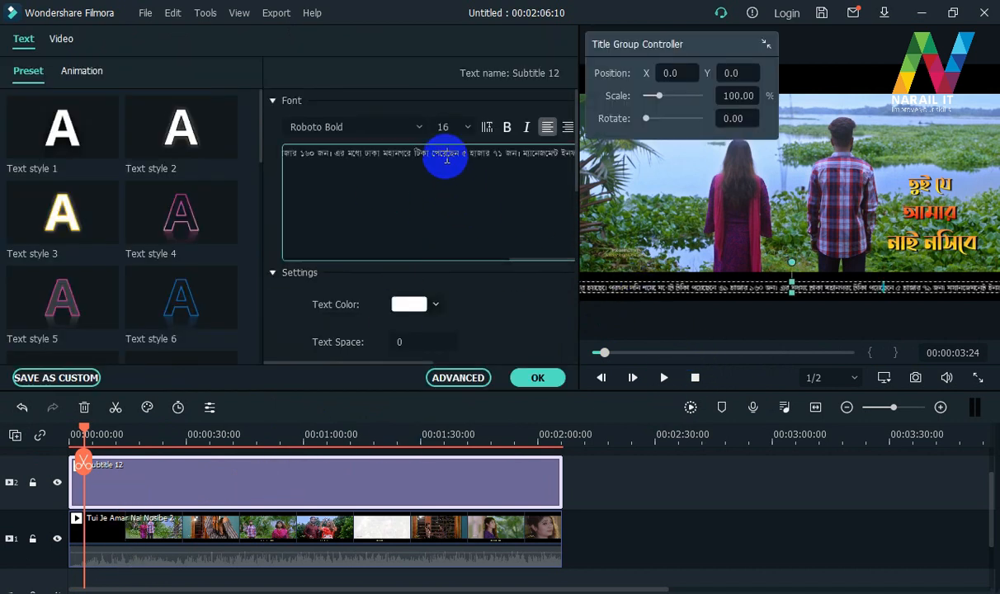
key(ctrl+a)
click(455, 127)
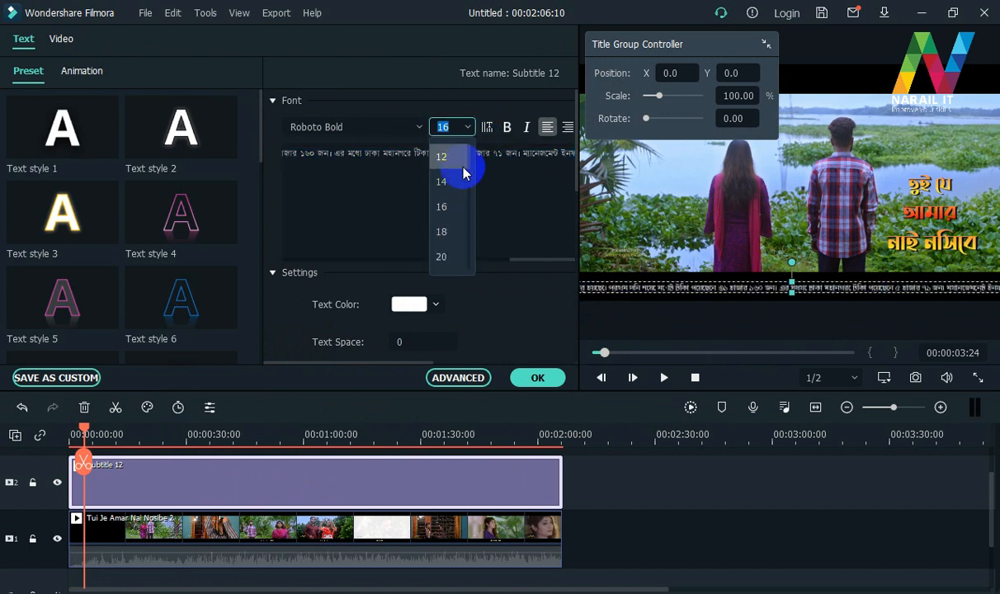
click(445, 258)
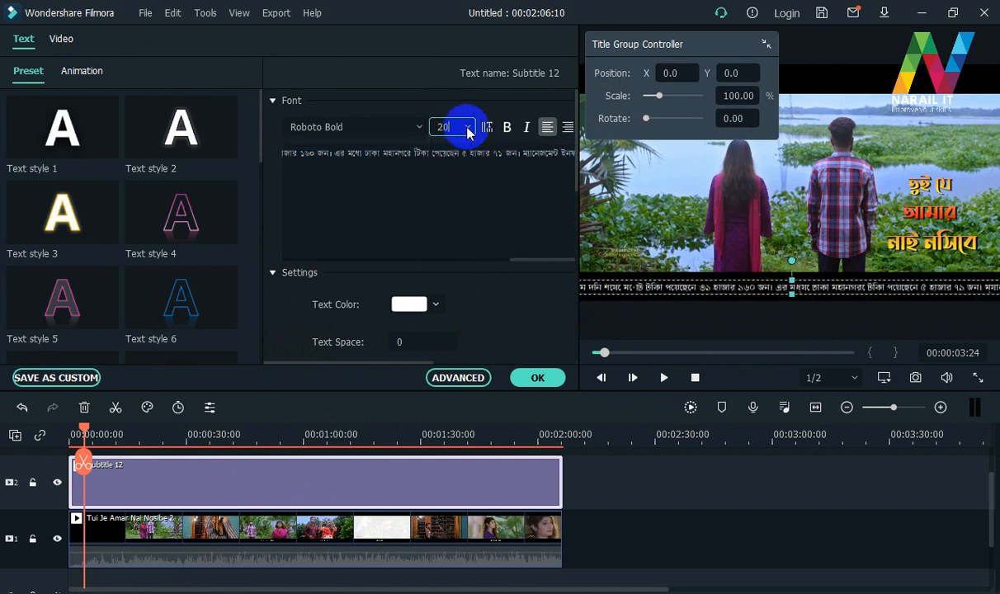
click(464, 128)
scroll(468, 190, down, 2)
click(447, 256)
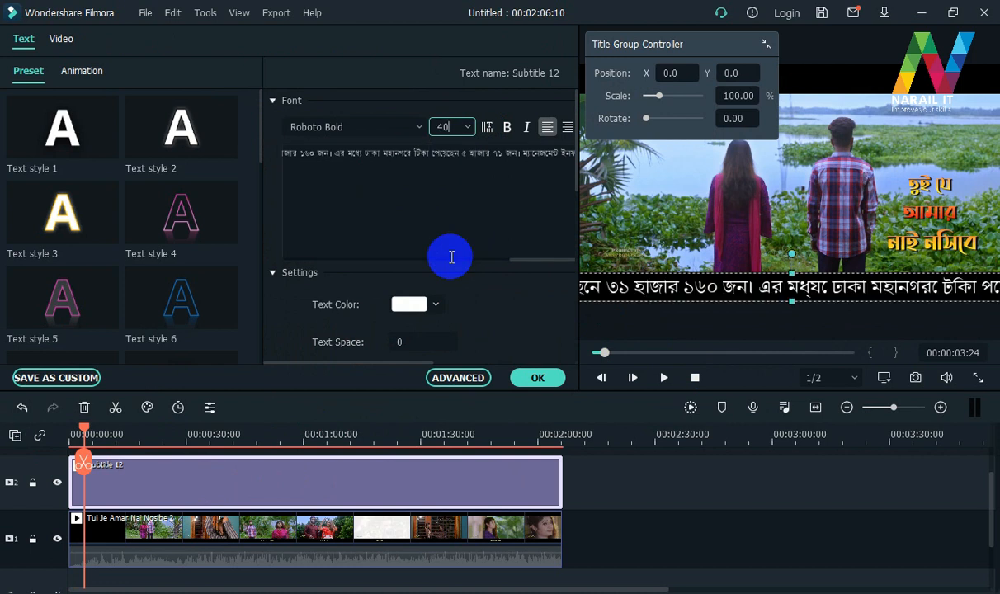
click(537, 377)
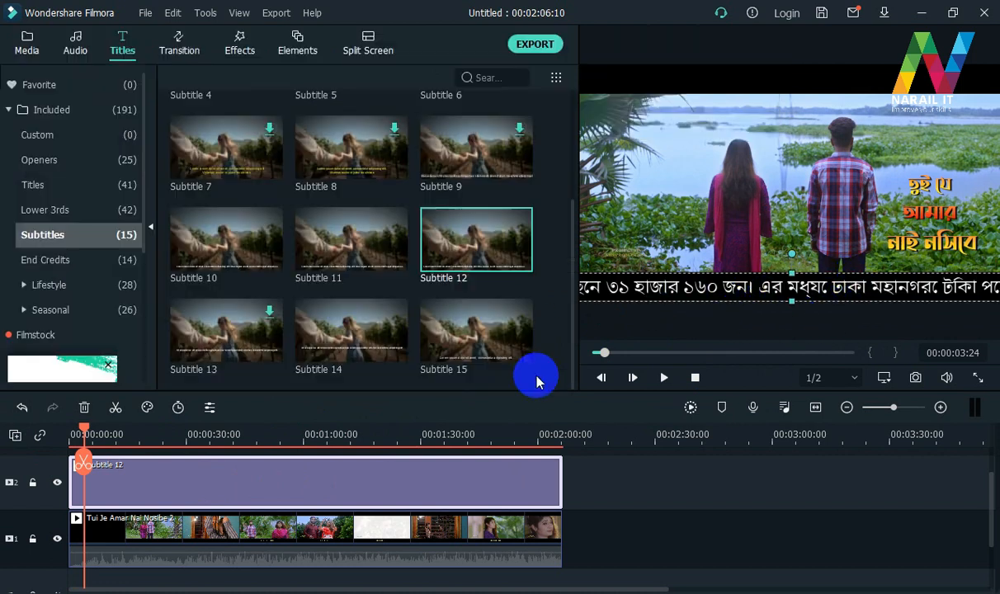
- Play the video from the start to check the enlarged scrolling text
drag(86, 432, 71, 434)
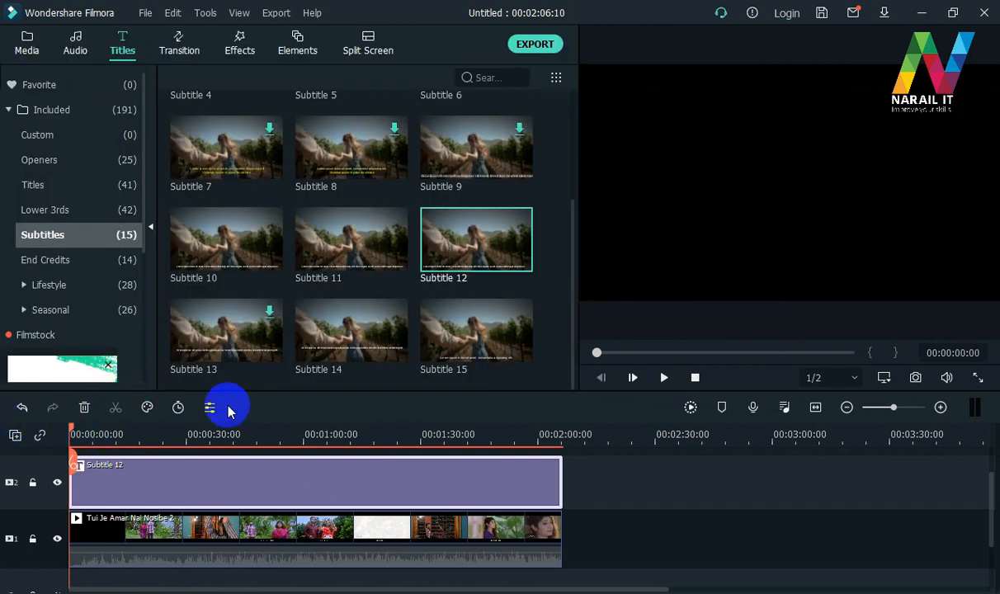
key(space)
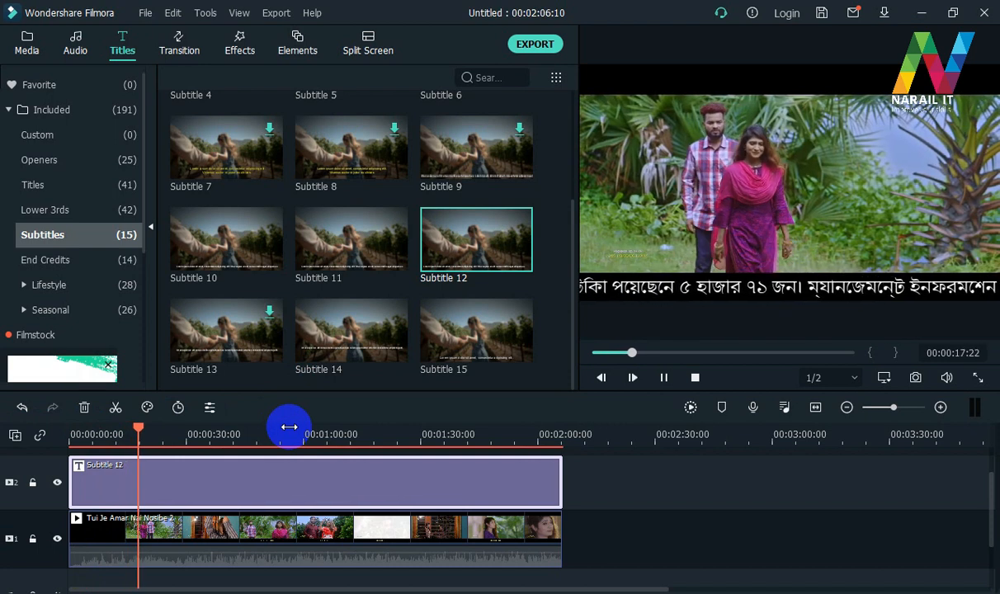
- In the Subtitle 12 title's advanced text editing, delete the empty text clip and extend the Bangla text clip to the full title duration
key(space)
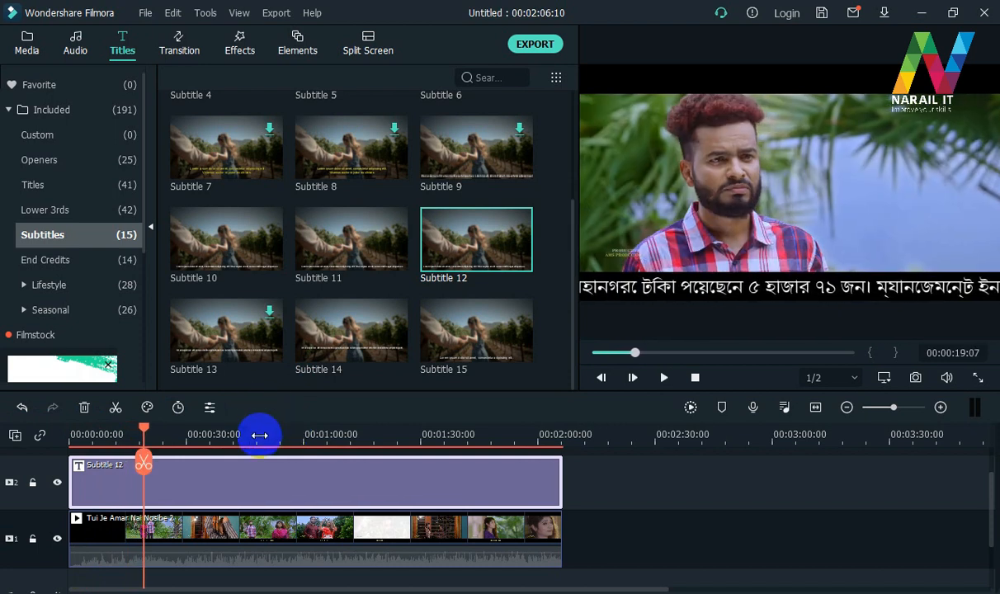
double_click(232, 492)
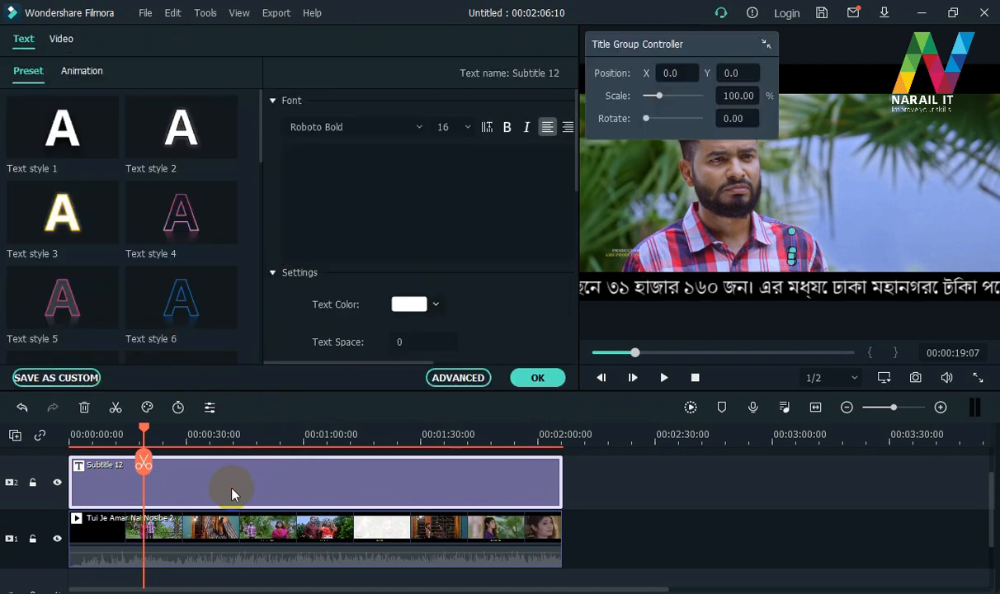
click(458, 381)
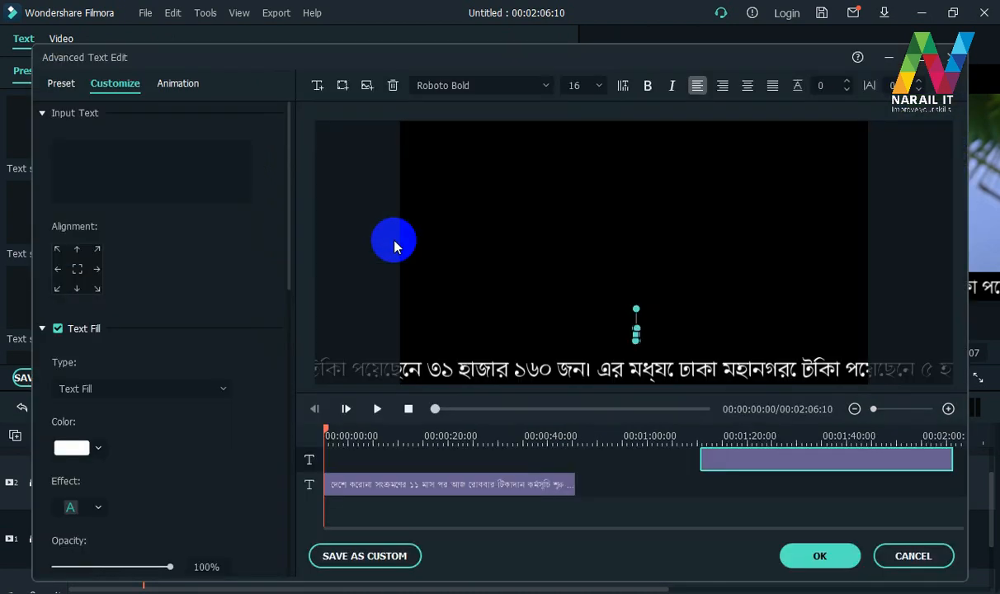
drag(761, 467, 361, 468)
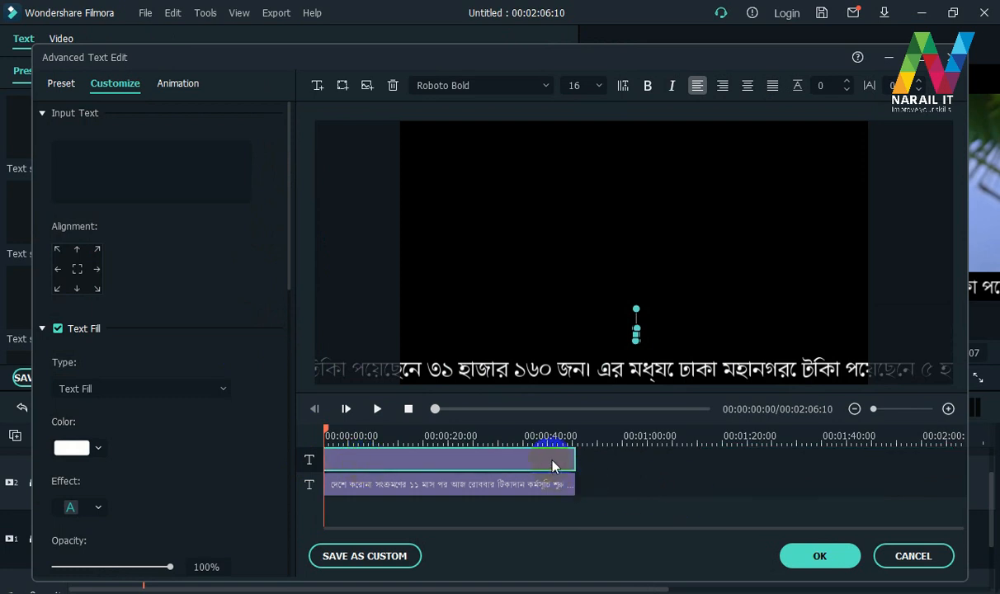
key(Delete)
click(492, 472)
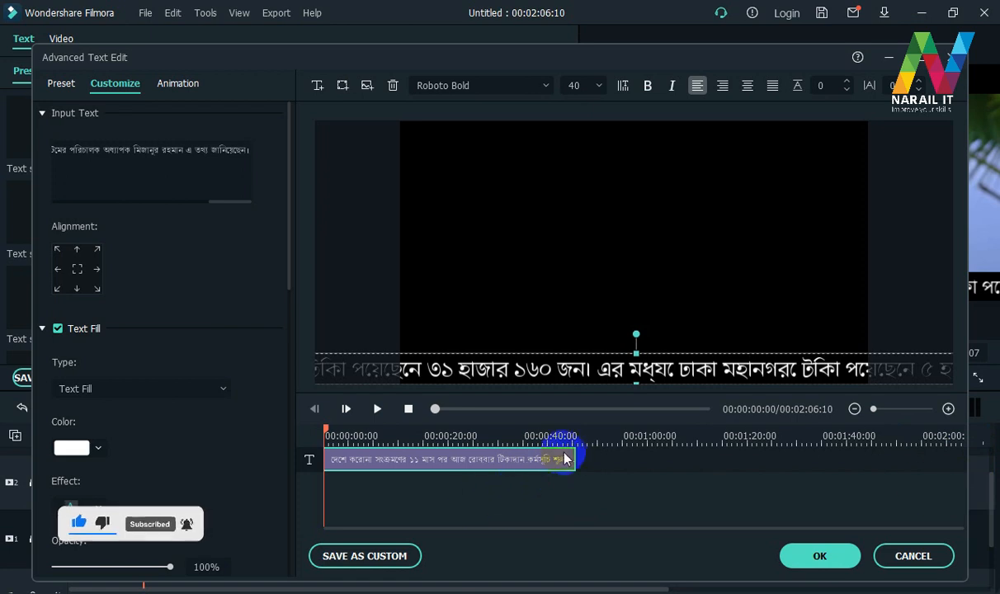
drag(577, 462, 953, 454)
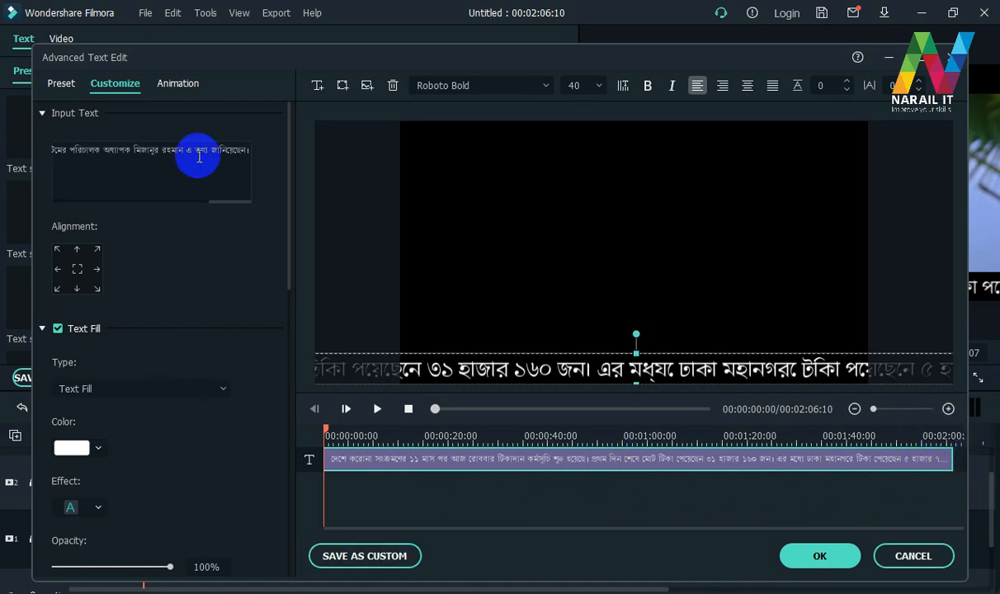
- Apply the Left Roll animation to the Bangla text and confirm the title edits
click(177, 83)
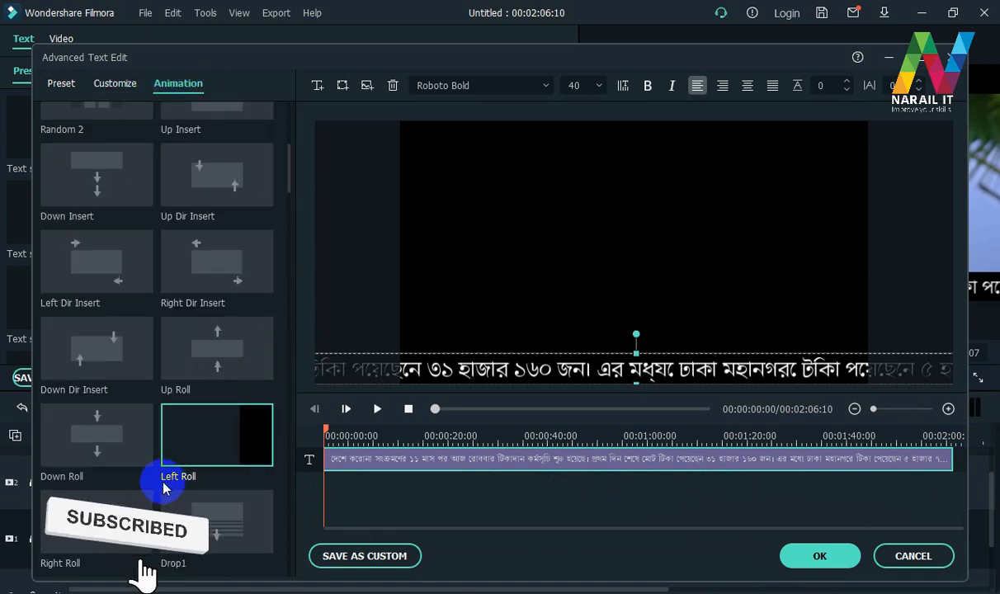
click(233, 450)
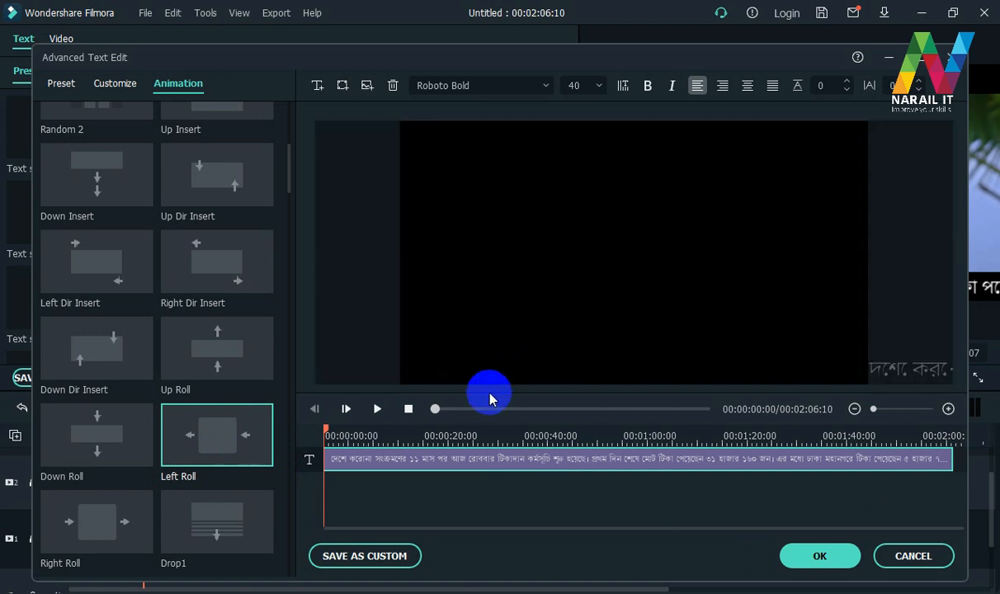
click(848, 562)
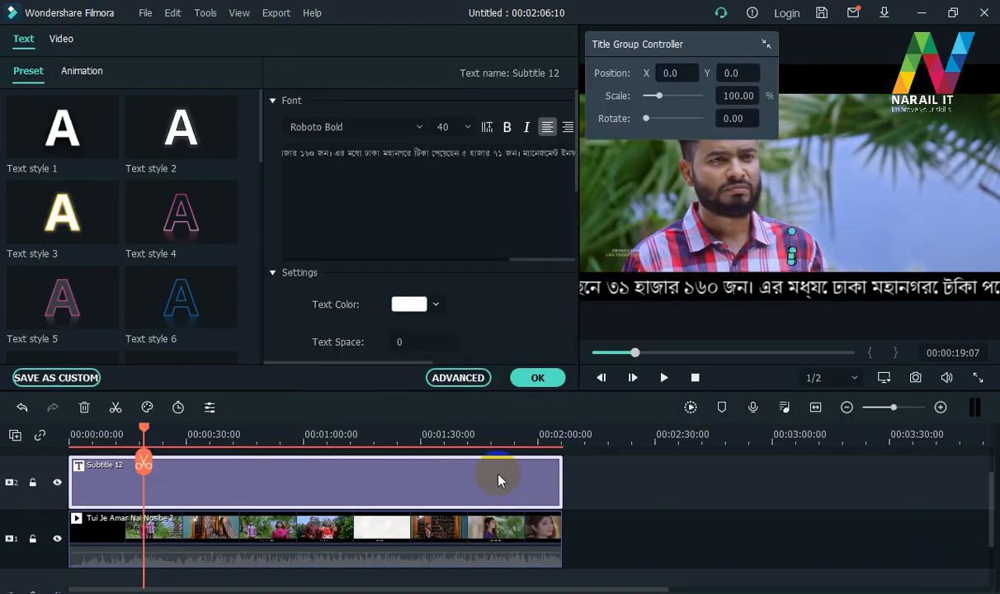
click(529, 379)
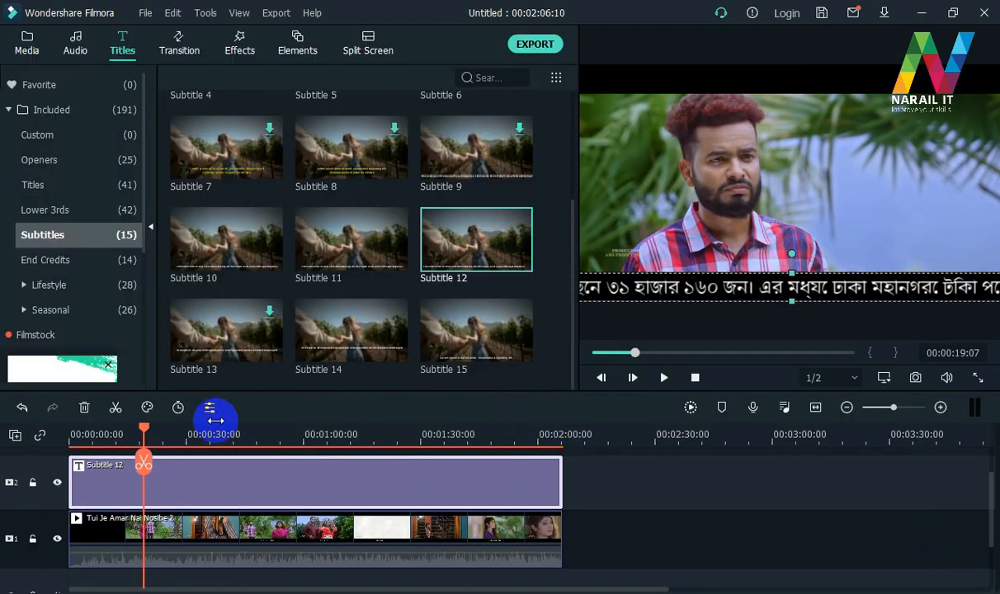
- Play the video from the beginning to check the scrolling speed of the Bangla text
drag(144, 430, 15, 404)
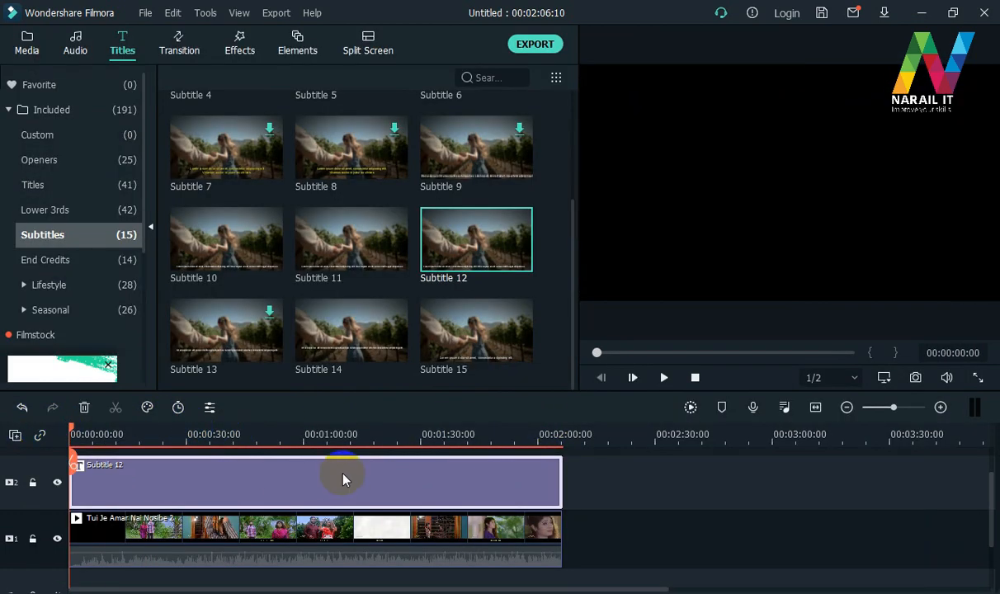
key(space)
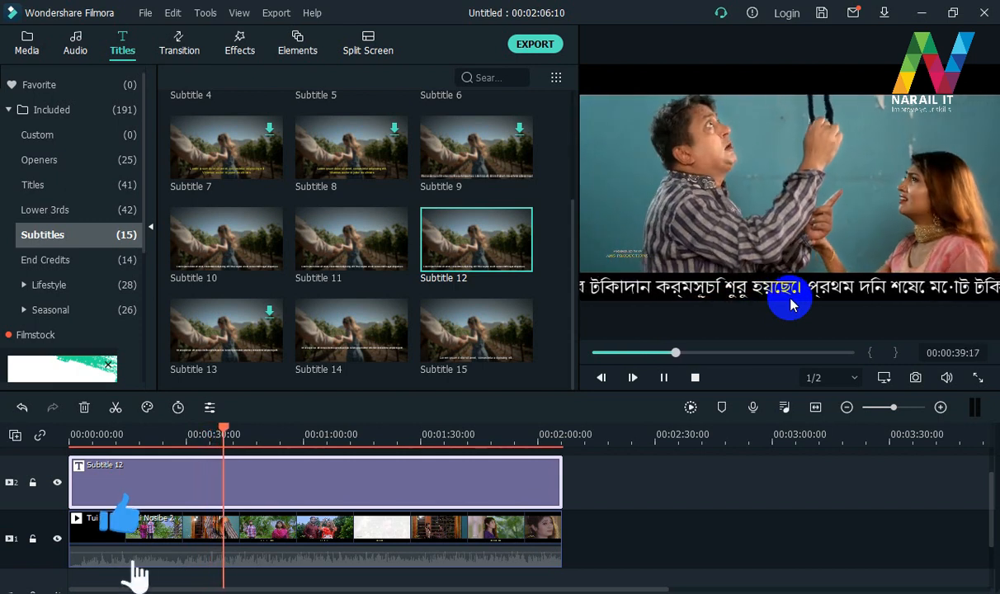
click(552, 458)
- Minimize the video editor and the browser window to show the desktop
click(919, 13)
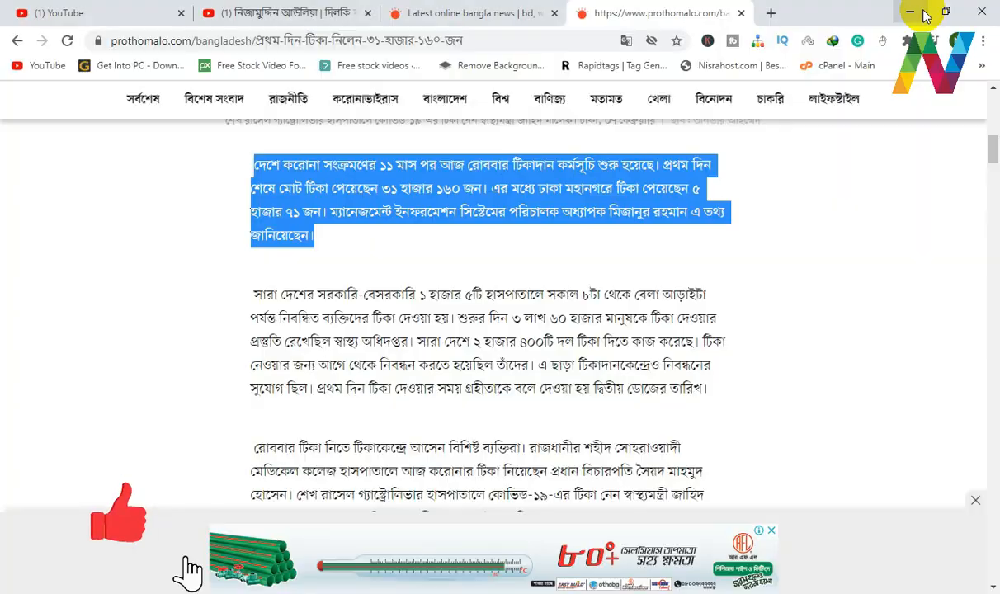
click(910, 12)
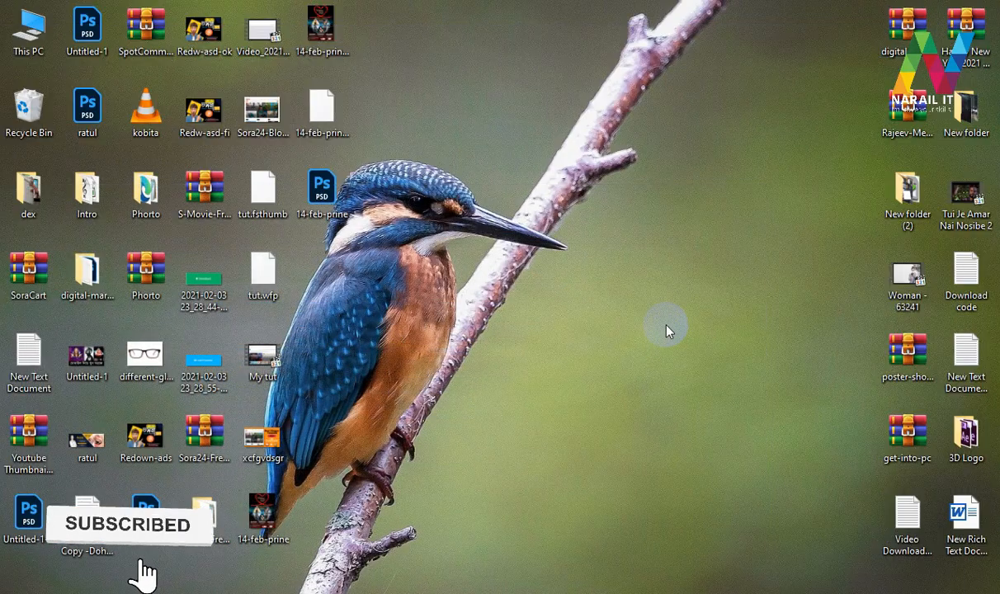